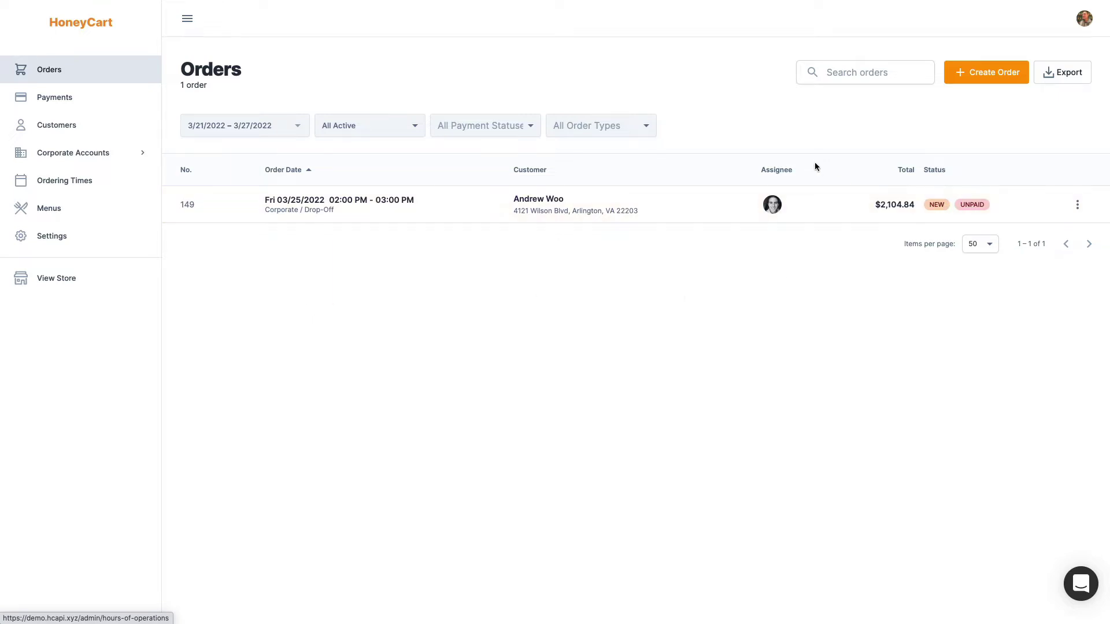
# Create a new order with four catering items totalling $2,083.80 and review its schedule details
pyautogui.click(970, 115)
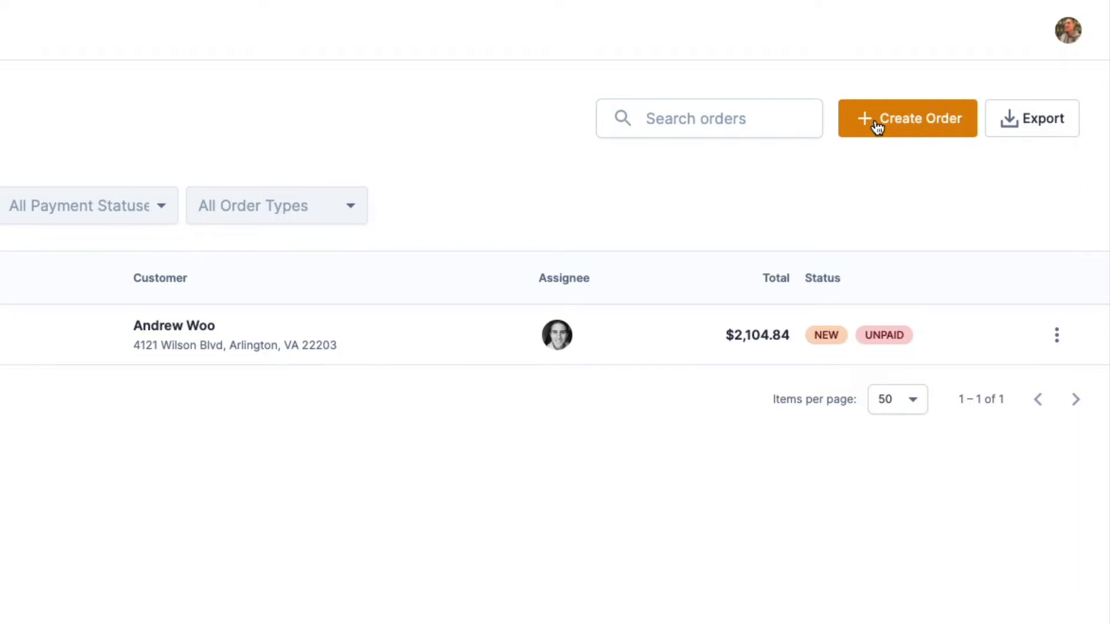
pyautogui.click(876, 121)
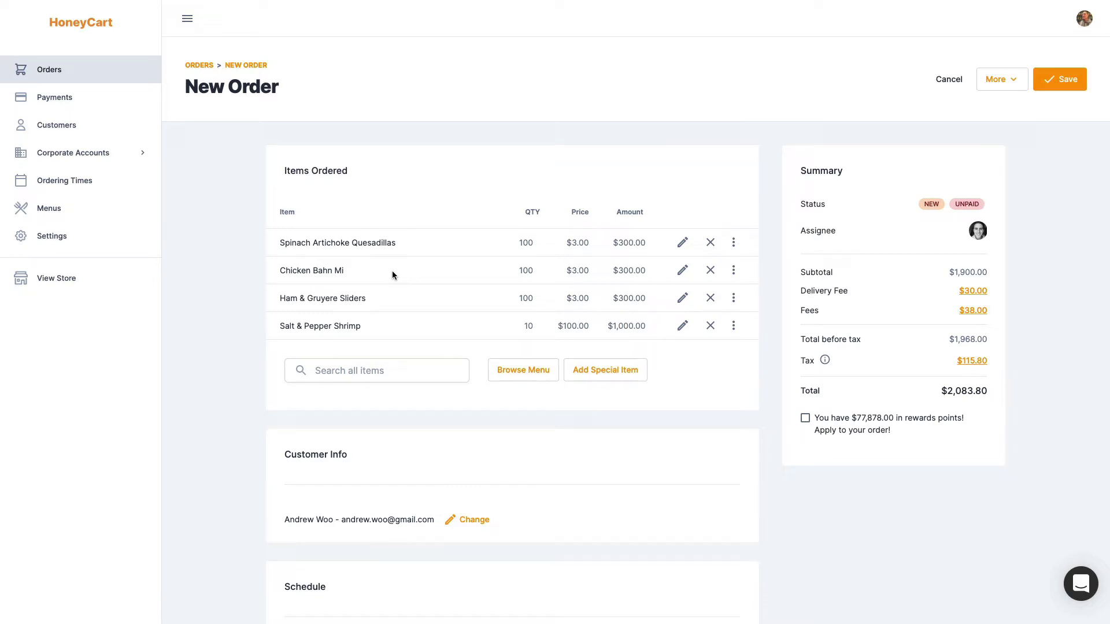
pyautogui.scroll(-1, 392, 270)
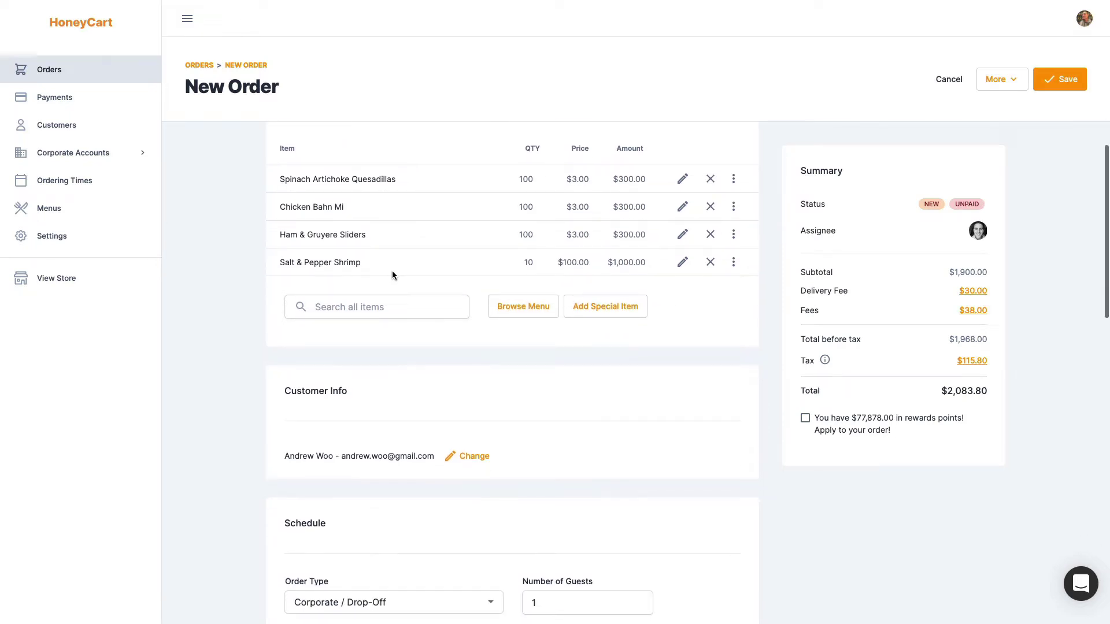
pyautogui.scroll(-7, 392, 271)
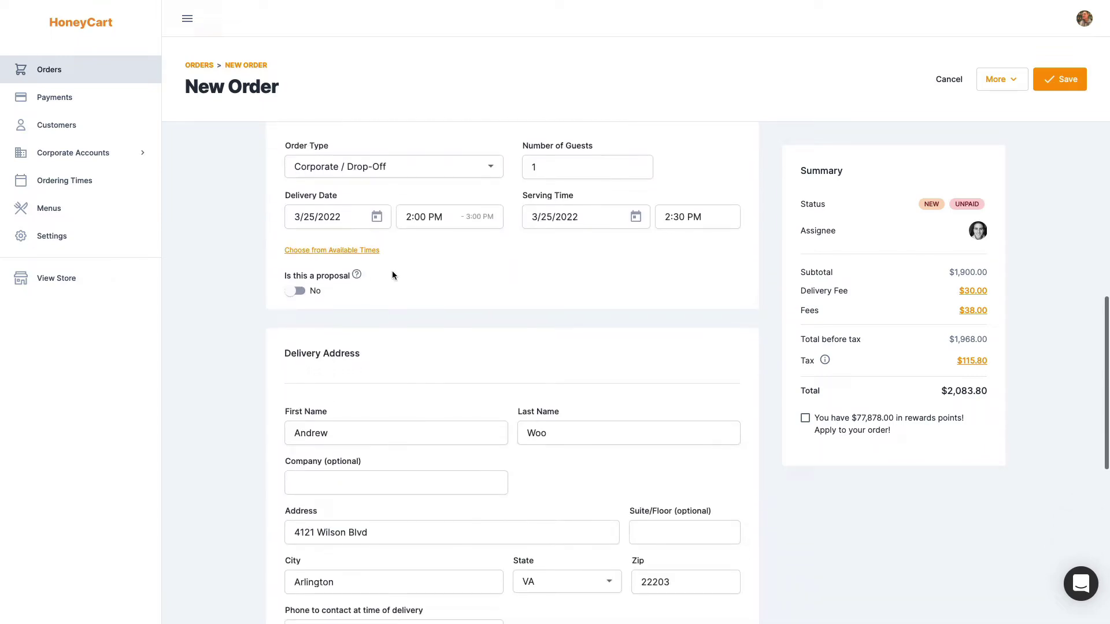
pyautogui.scroll(1, 392, 270)
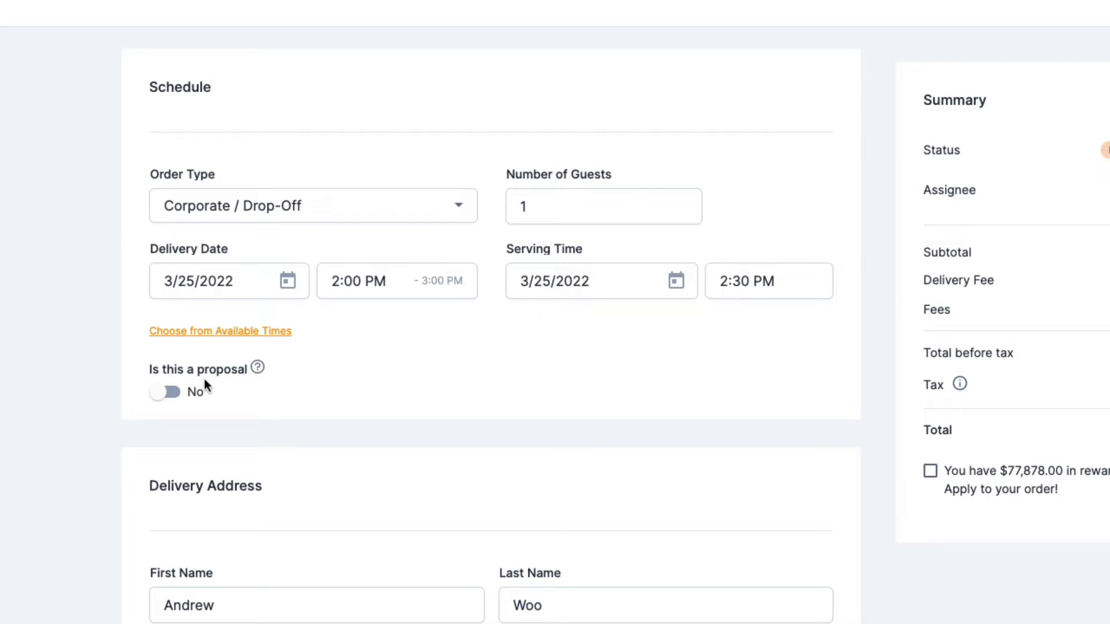
# Mark the order as a proposal, Not Sent, expiring 3/23/2022 at 2:00 PM
pyautogui.click(165, 396)
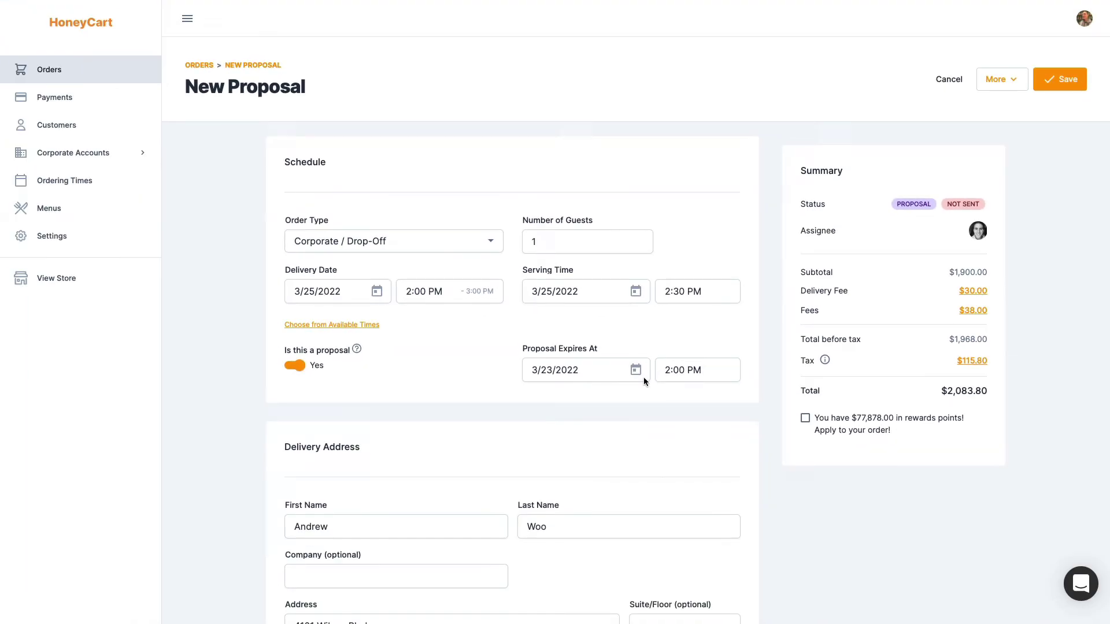
pyautogui.scroll(-8, 643, 377)
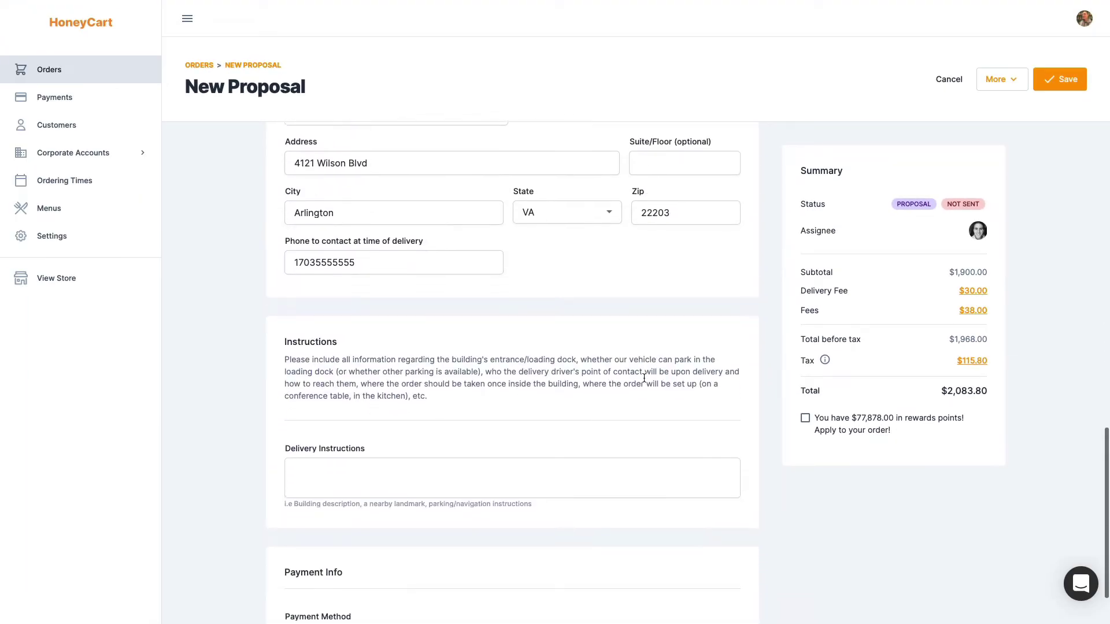
pyautogui.scroll(-1, 644, 377)
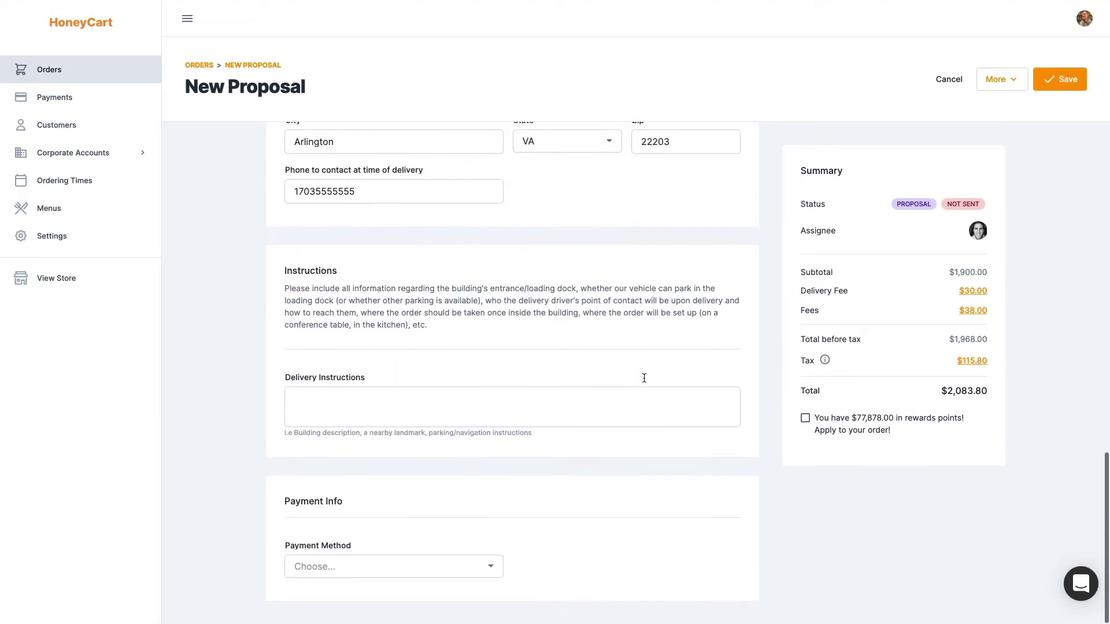
# Choose Credit Card - Not Provided as payment, adding a $21.04 surcharge for $2,104.84 total
pyautogui.click(492, 573)
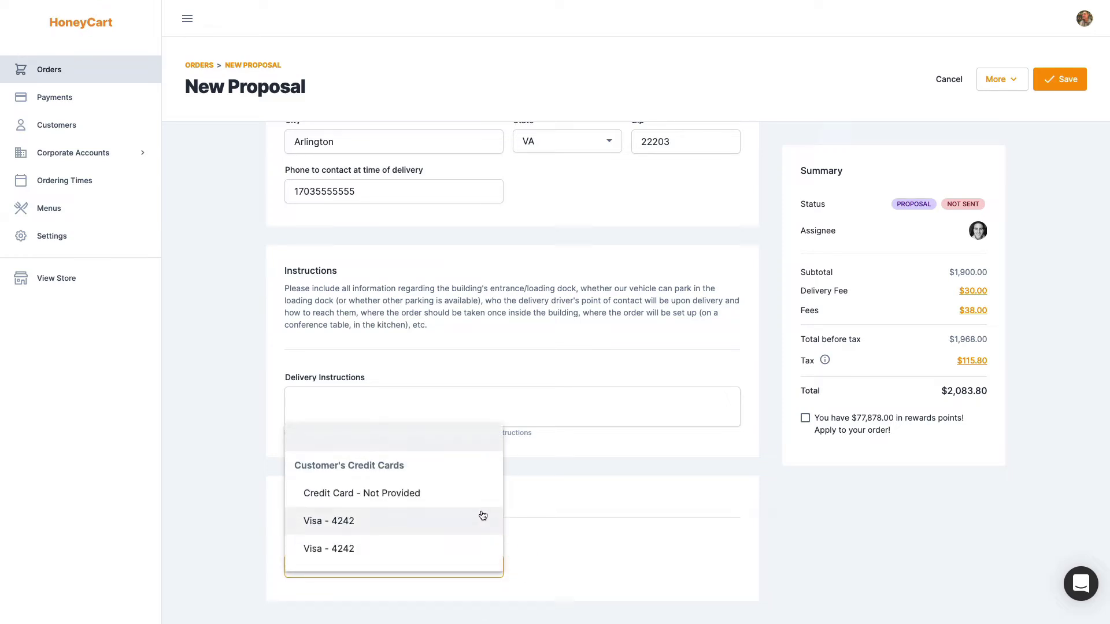
pyautogui.click(390, 494)
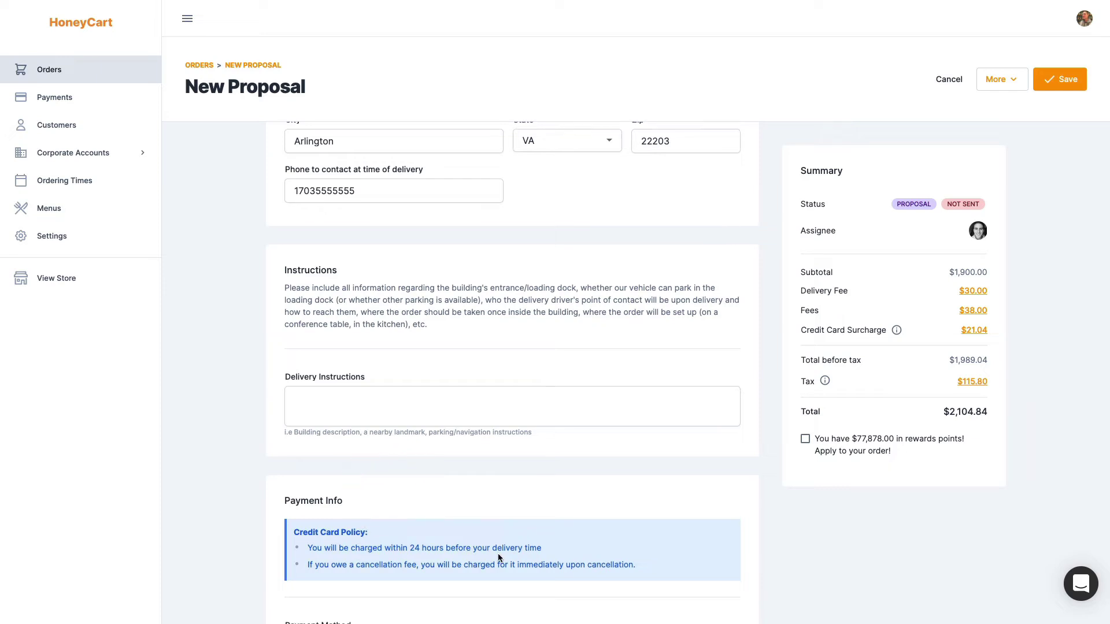
pyautogui.scroll(-2, 498, 553)
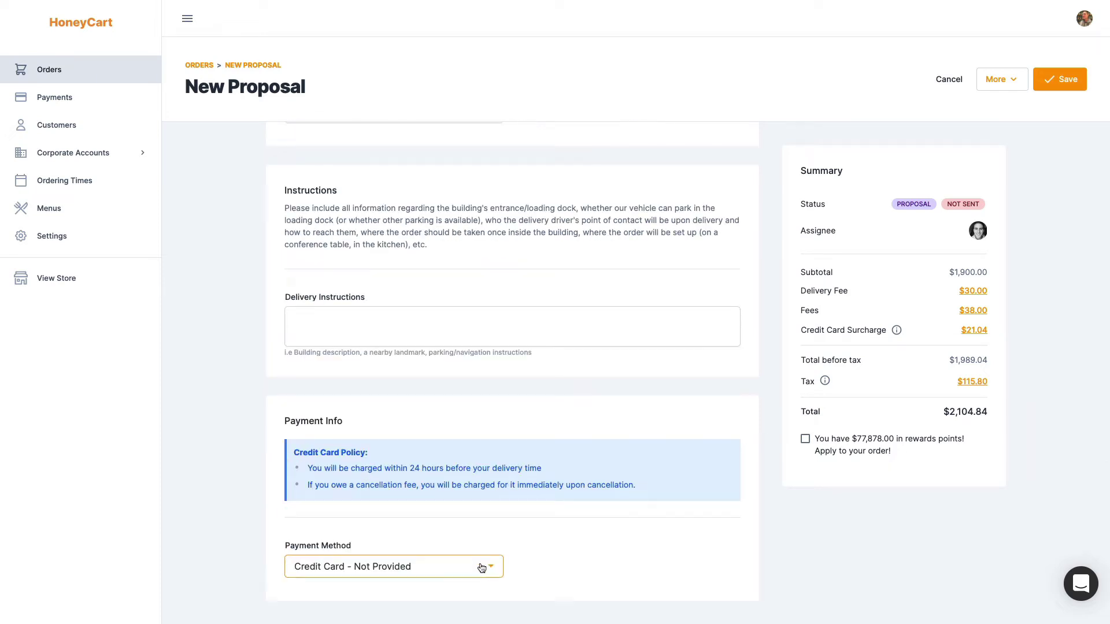
pyautogui.click(482, 568)
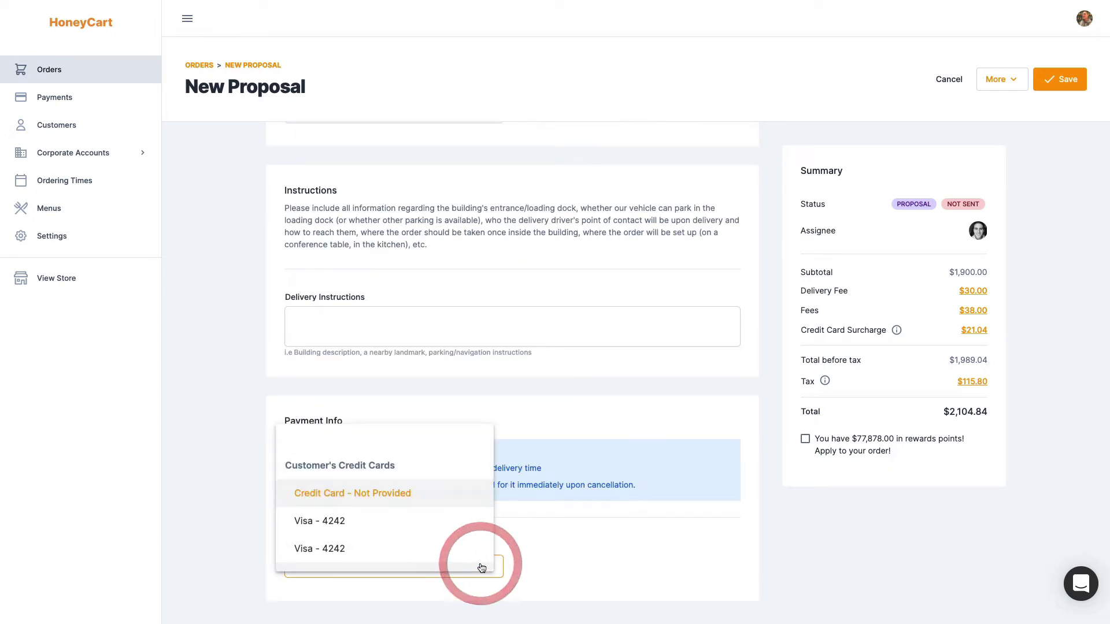
pyautogui.scroll(-5, 458, 510)
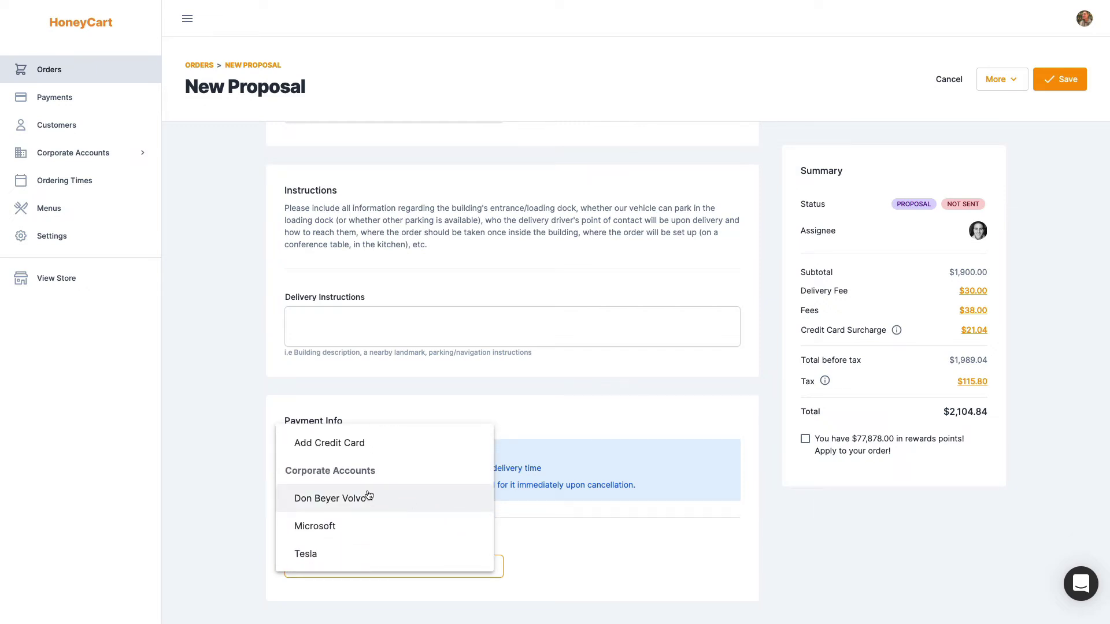
pyautogui.scroll(-1, 368, 495)
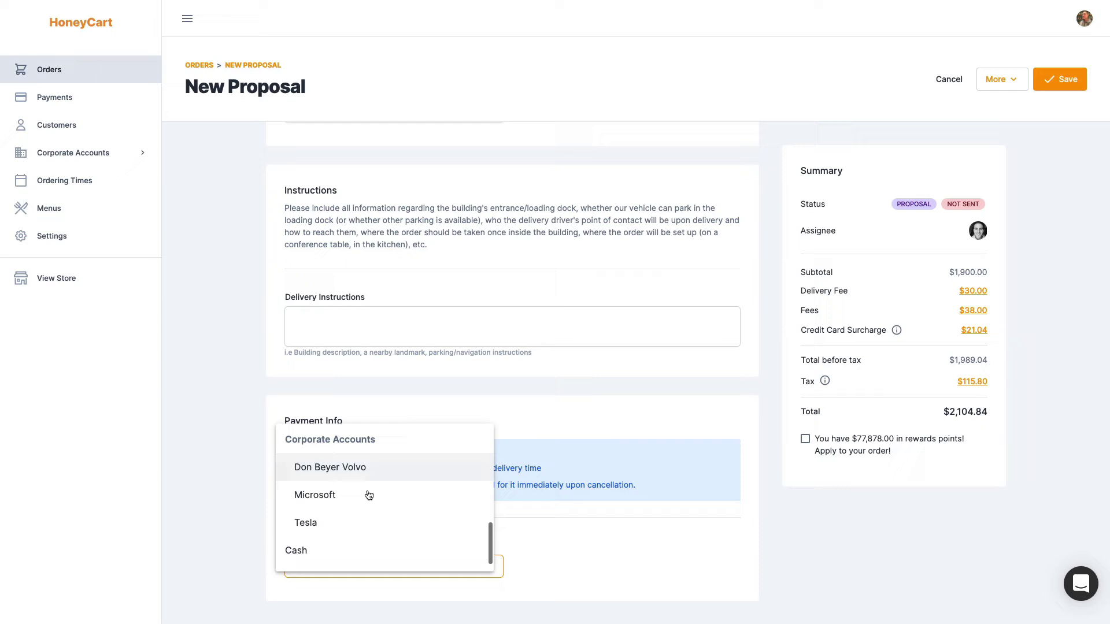
pyautogui.scroll(-1, 369, 495)
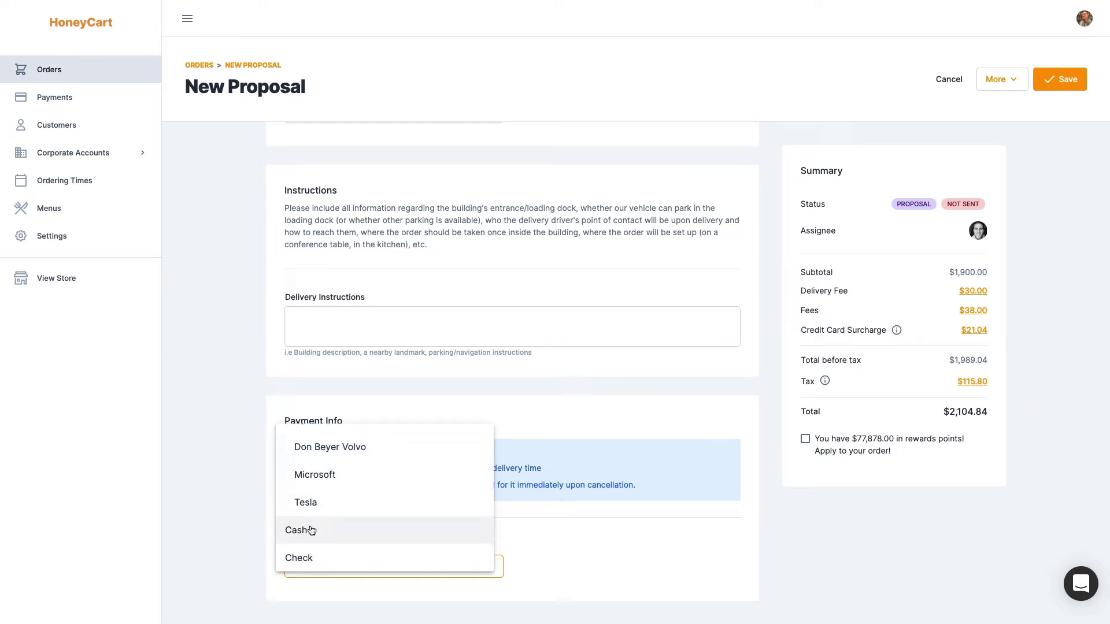
pyautogui.scroll(6, 444, 549)
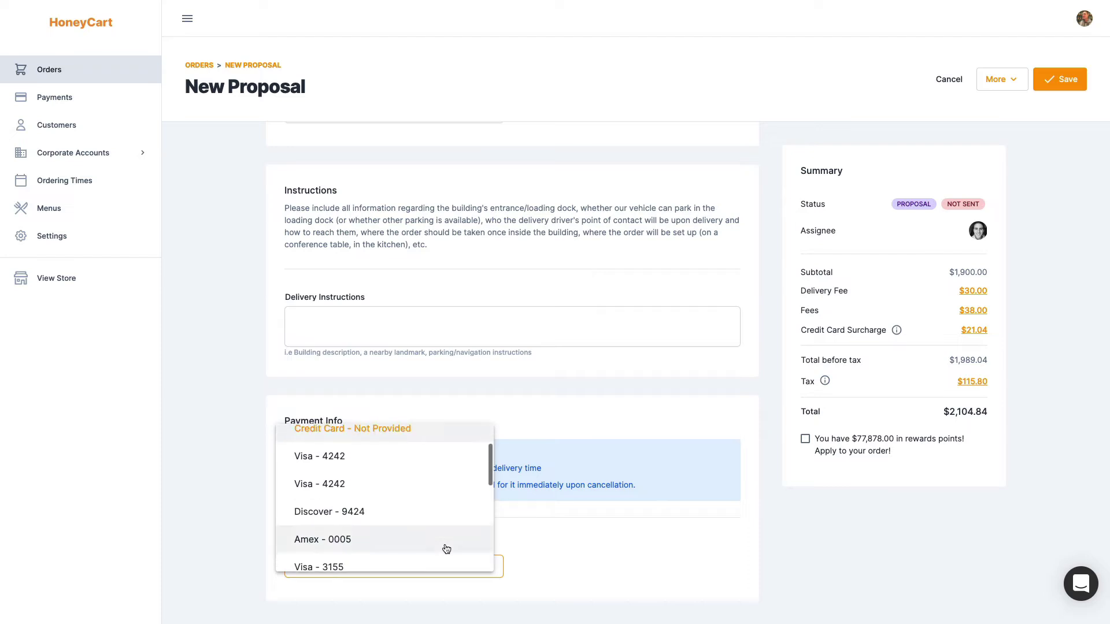
pyautogui.scroll(2, 446, 548)
pyautogui.click(368, 492)
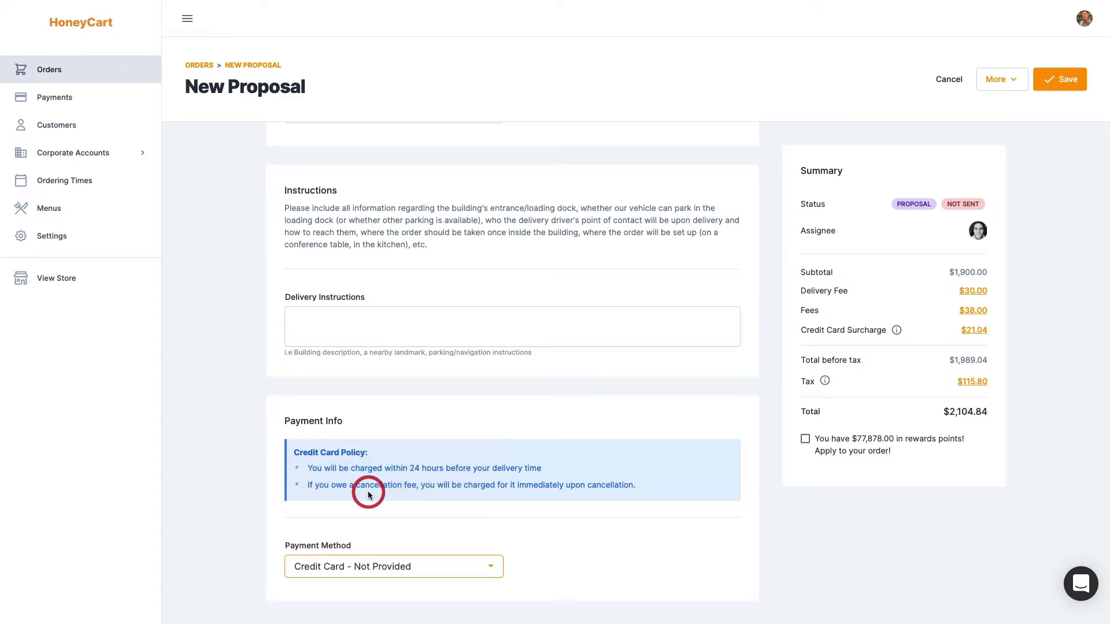
pyautogui.click(605, 576)
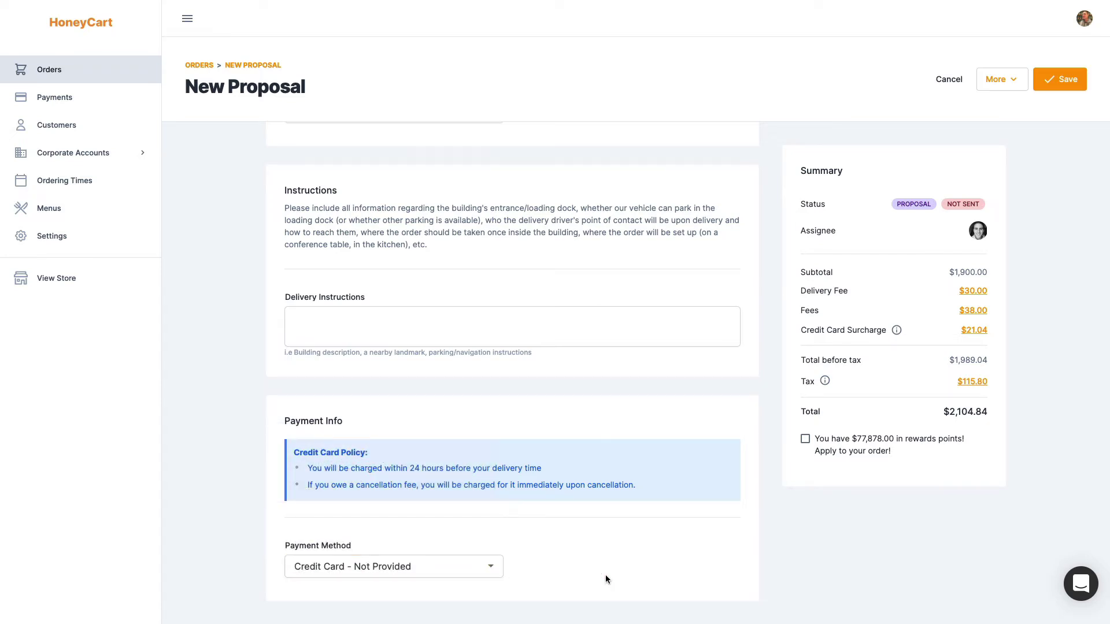
pyautogui.click(1062, 85)
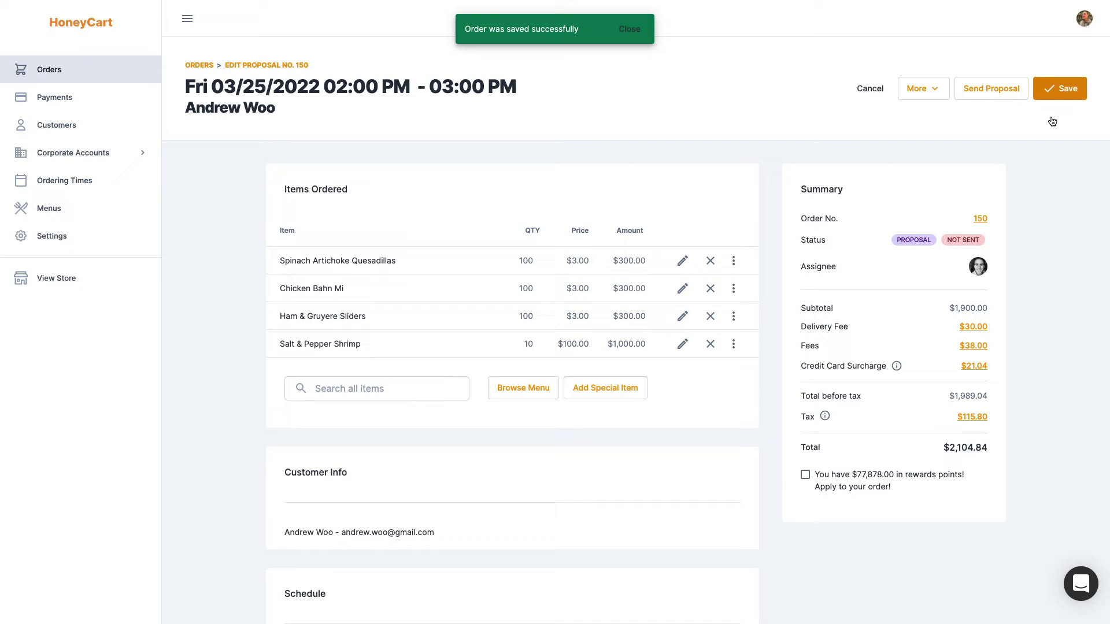
pyautogui.moveTo(985, 239)
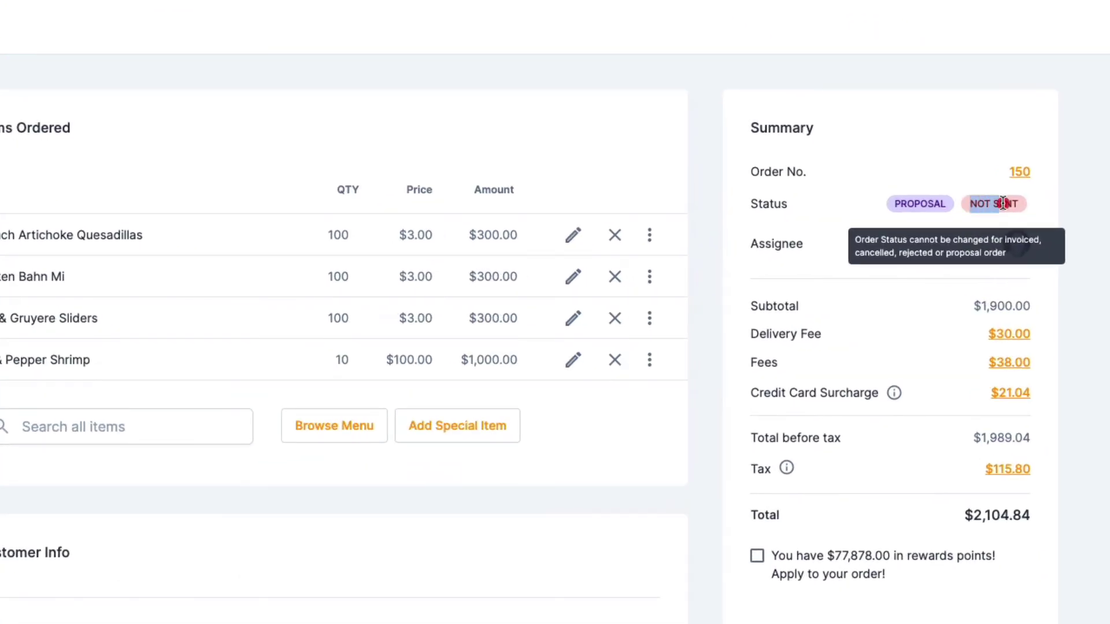
pyautogui.click(1026, 203)
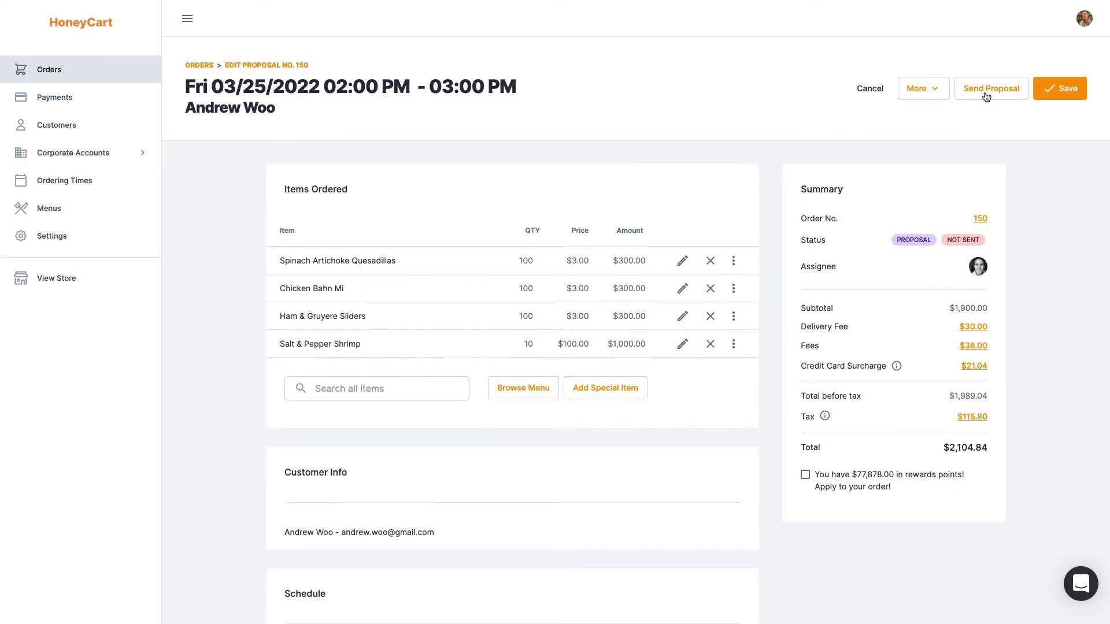
# Email proposal 150 to the customer after checking the recipient address in Send Order Proposal
pyautogui.click(986, 96)
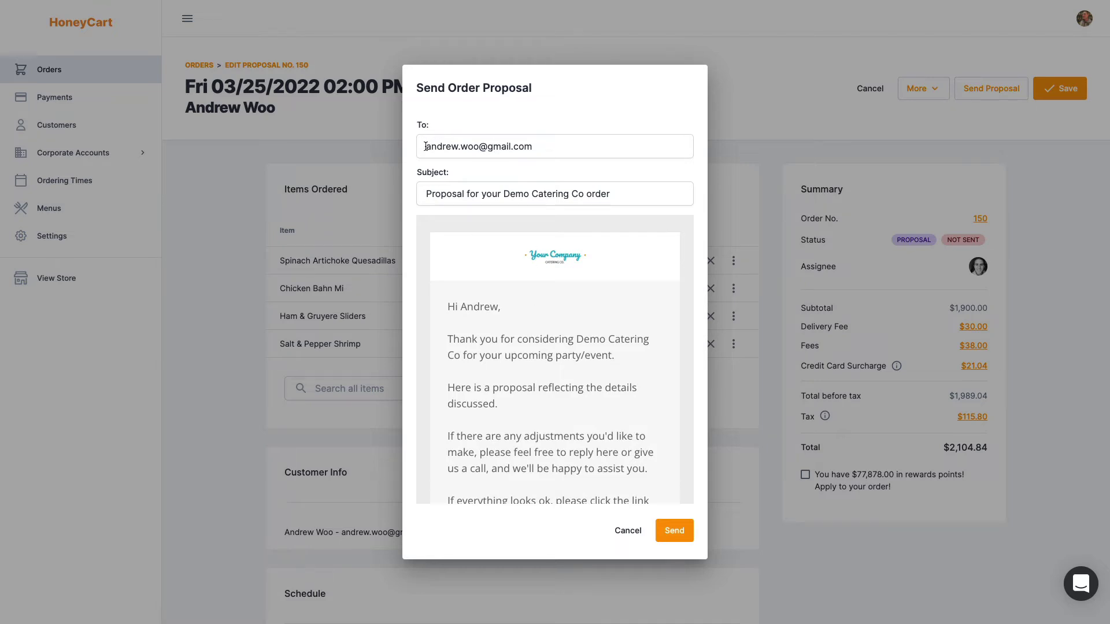
pyautogui.moveTo(426, 145); pyautogui.dragTo(602, 148)
pyautogui.click(602, 148)
pyautogui.click(678, 530)
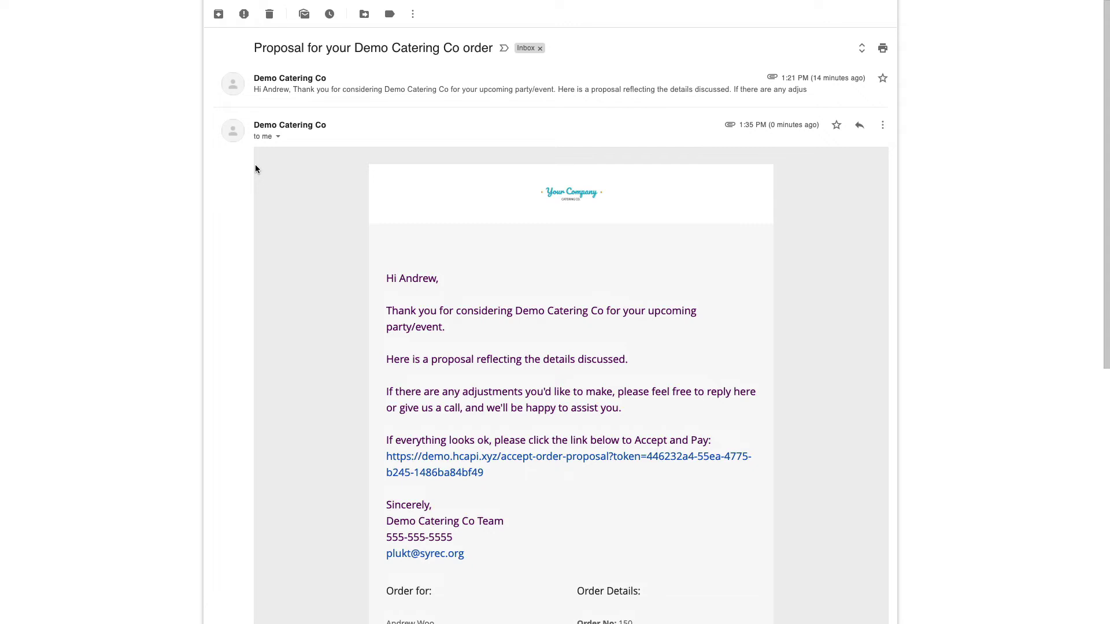
# Read the order No. 150 proposal email in Gmail and locate its Accept and Pay link
pyautogui.scroll(-2, 256, 168)
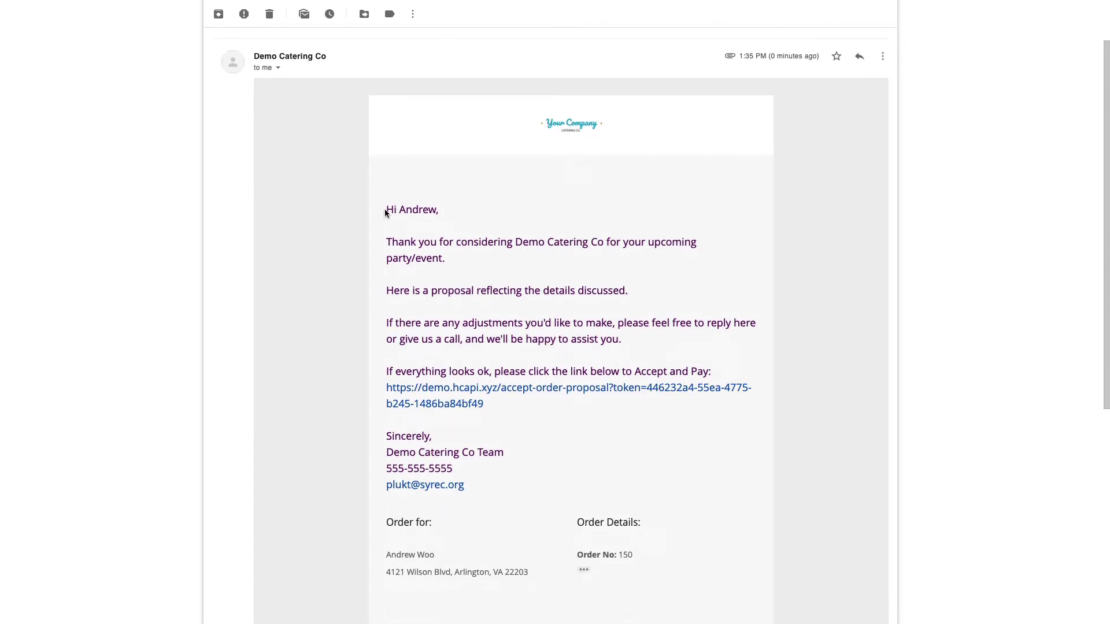
pyautogui.moveTo(384, 210)
pyautogui.mouseDown()
pyautogui.moveTo(530, 377)
pyautogui.moveTo(498, 482)
pyautogui.mouseUp()
pyautogui.click(498, 482)
pyautogui.moveTo(515, 406); pyautogui.dragTo(386, 389)
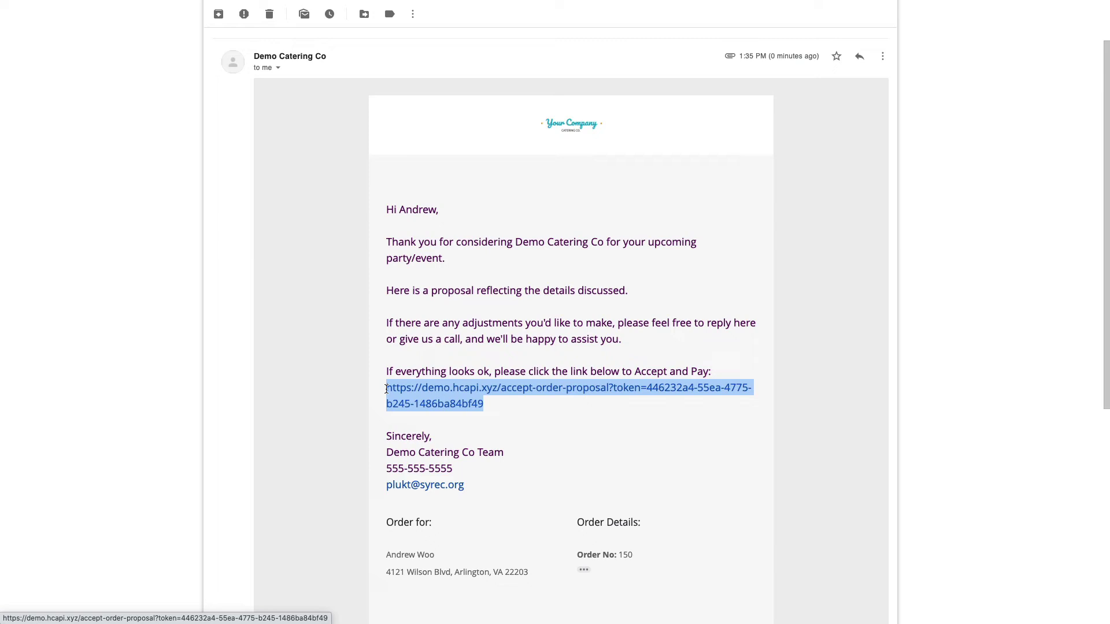
# Open the proposal acceptance page from the email link, skipping sign-in
pyautogui.click(421, 393)
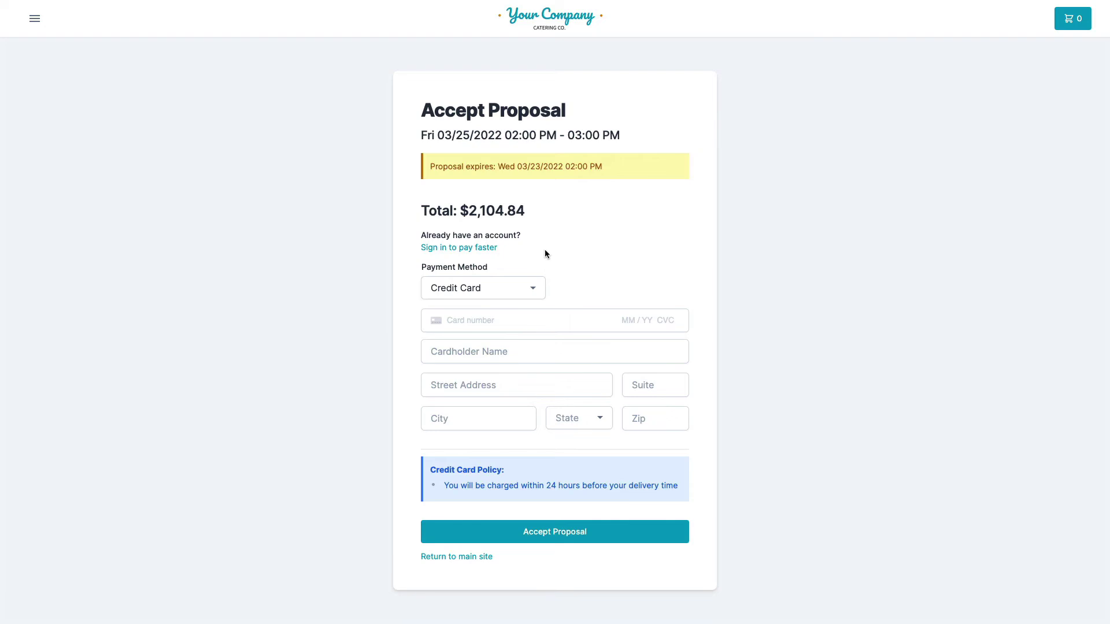
pyautogui.click(493, 248)
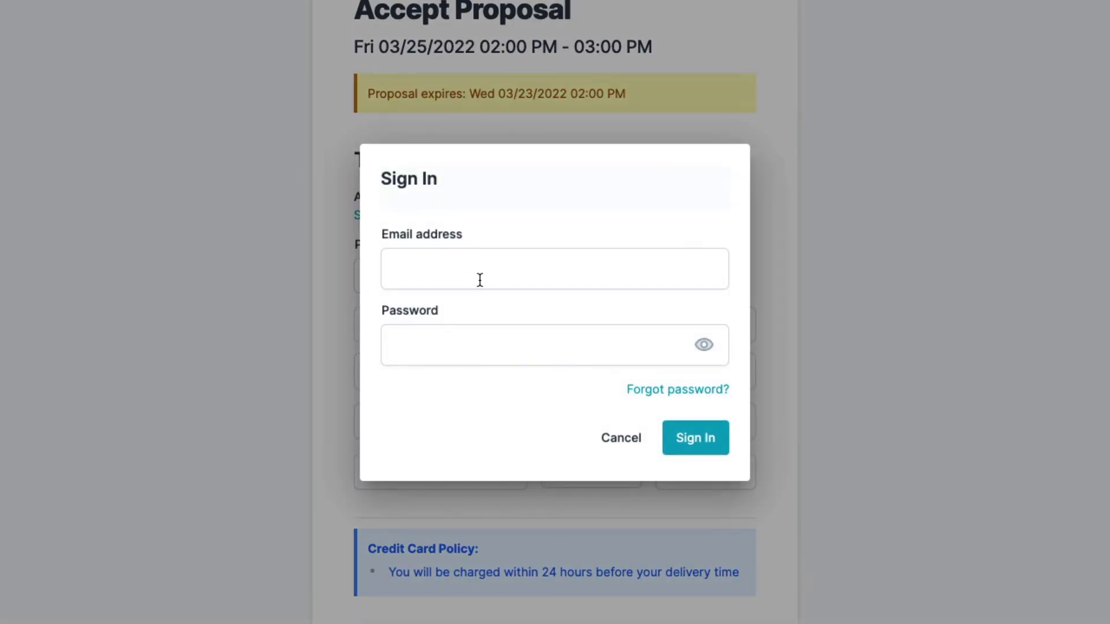
pyautogui.click(619, 442)
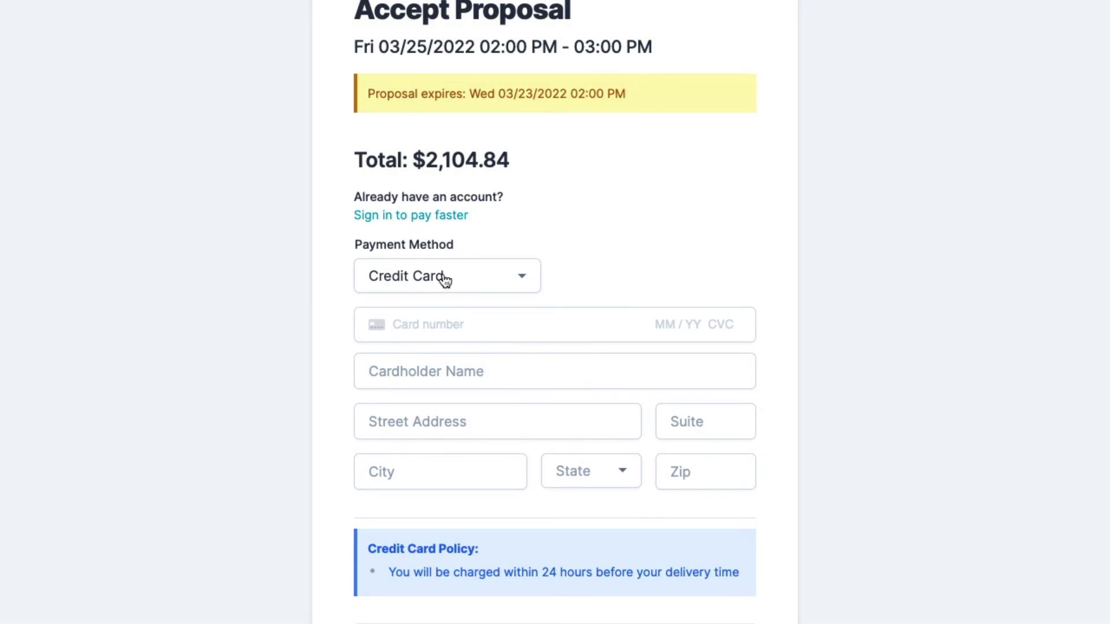
# Fill the card number from the saved Visa autofill and enter the card security code
pyautogui.click(434, 309)
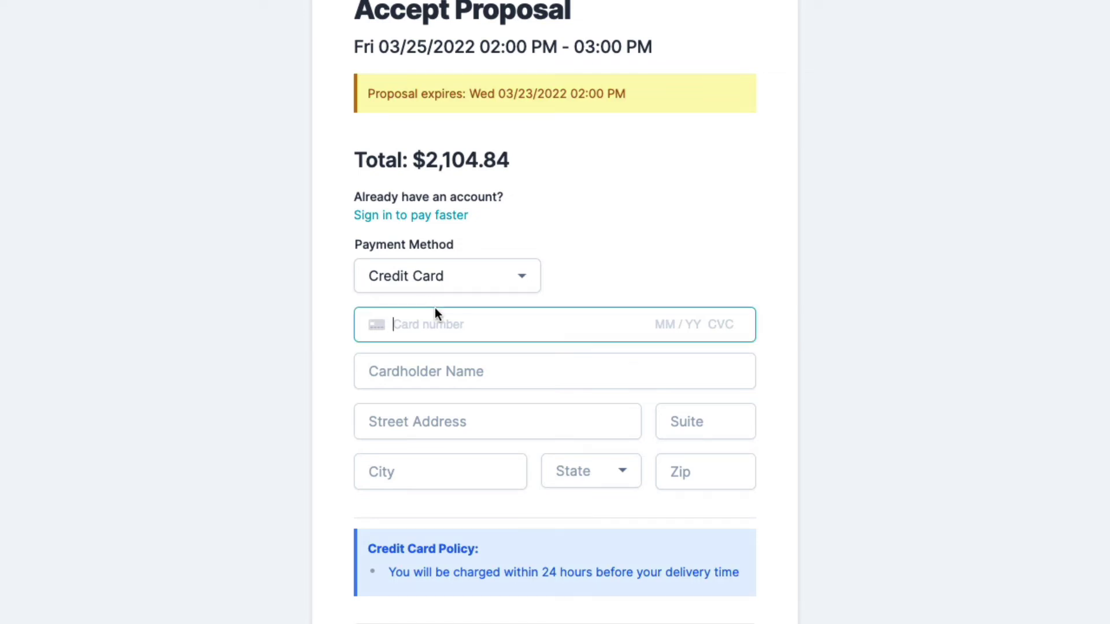
pyautogui.write('4242')
pyautogui.click(449, 355)
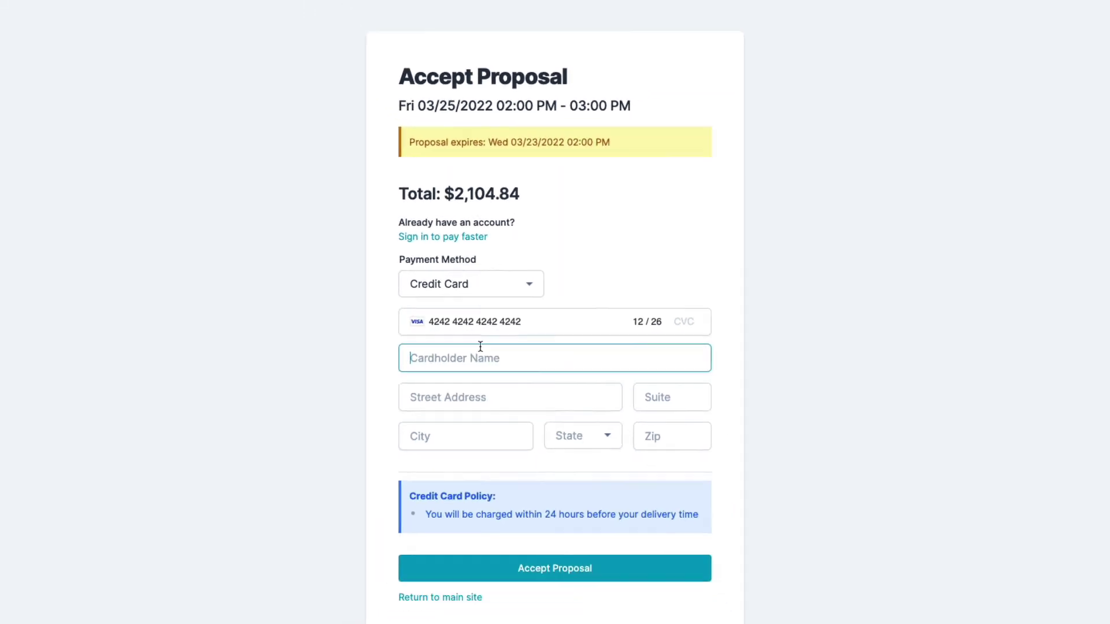
pyautogui.click(719, 330)
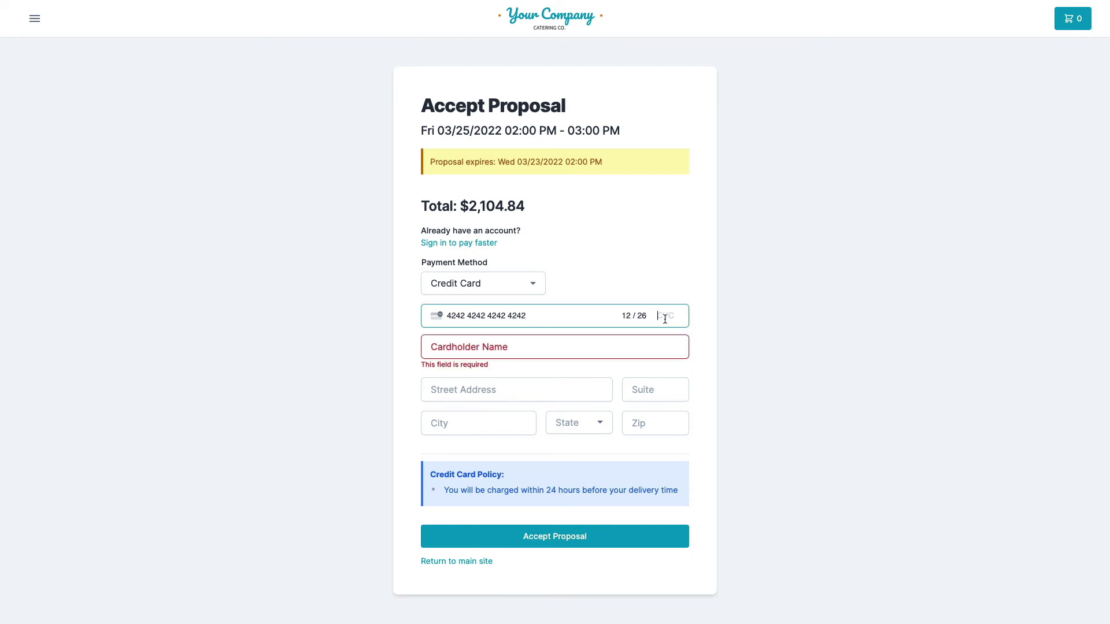
pyautogui.write('123')
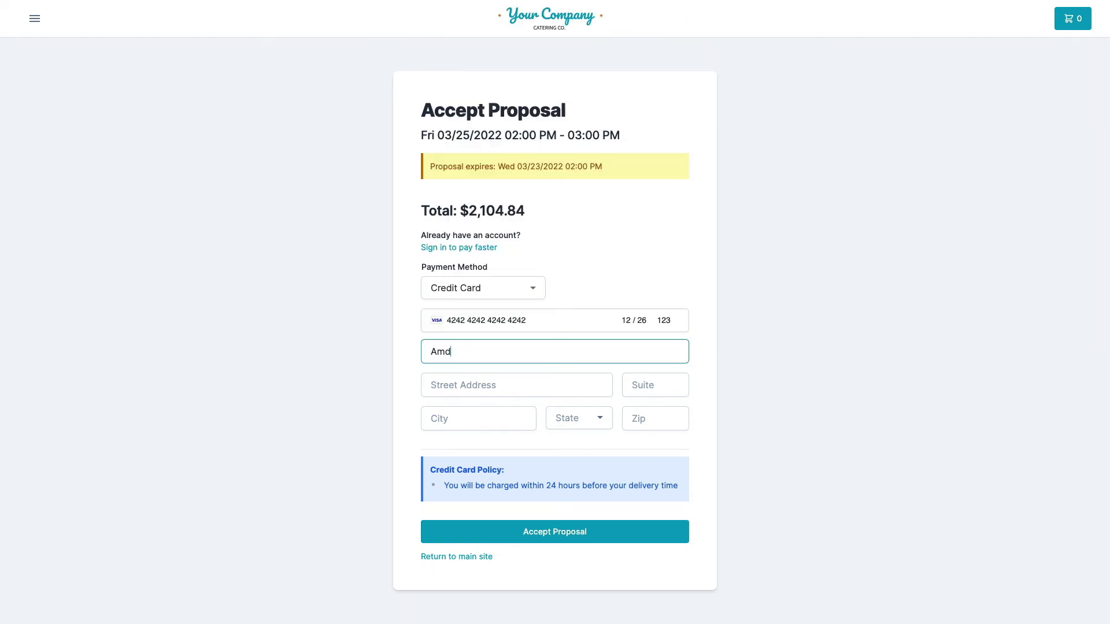
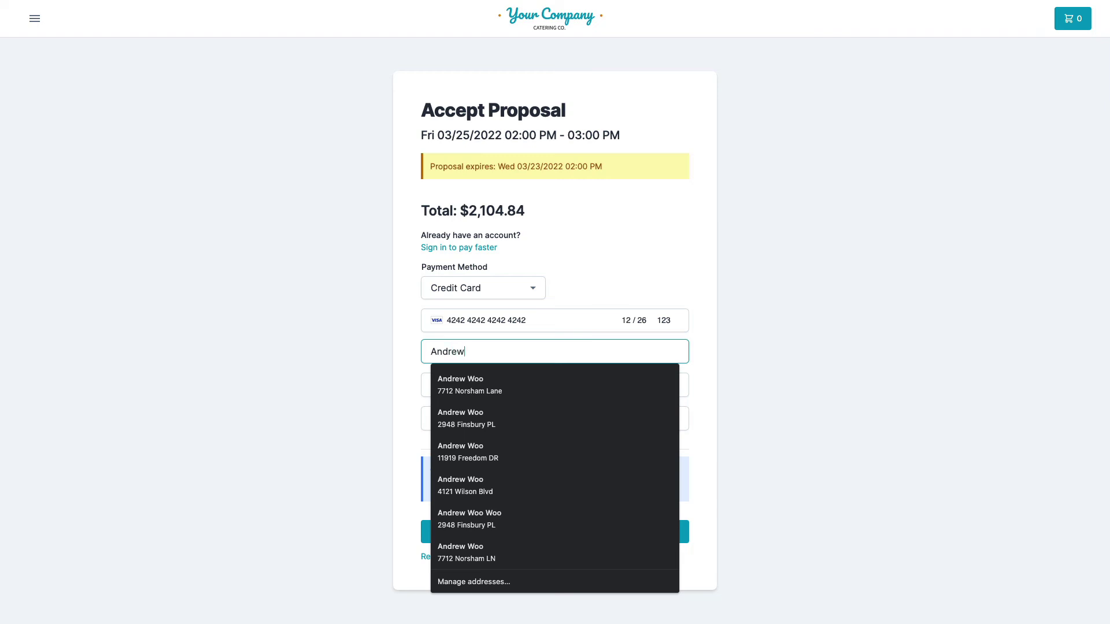
# Enter the cardholder's name and the billing zip code on the payment form
pyautogui.click(840, 407)
pyautogui.click(636, 420)
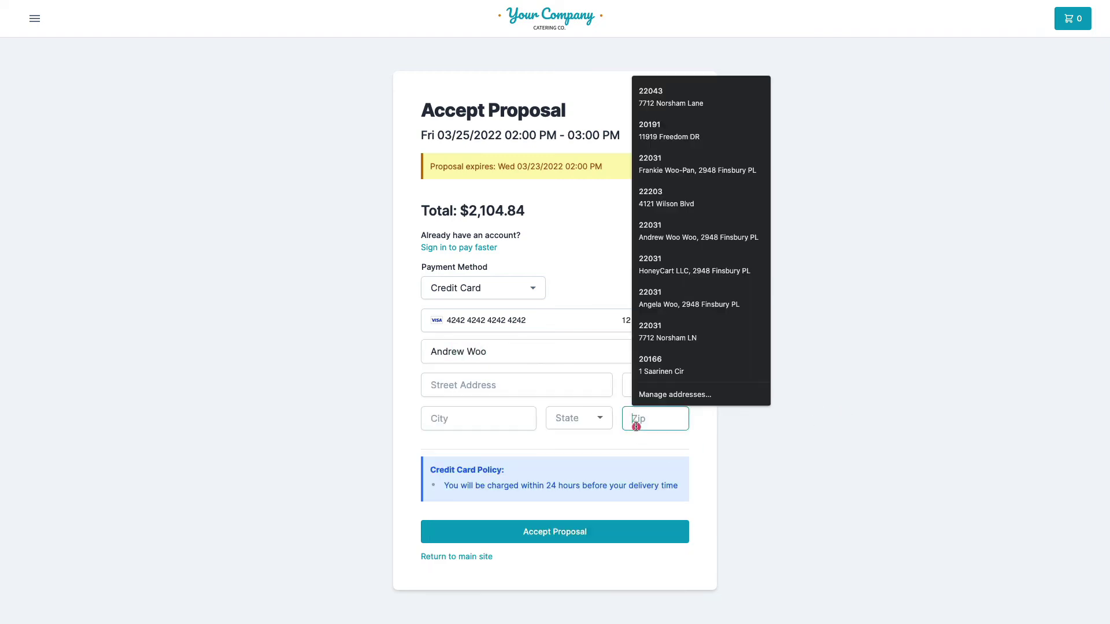
pyautogui.write('22')
pyautogui.write('032')
pyautogui.press('BackSpace')
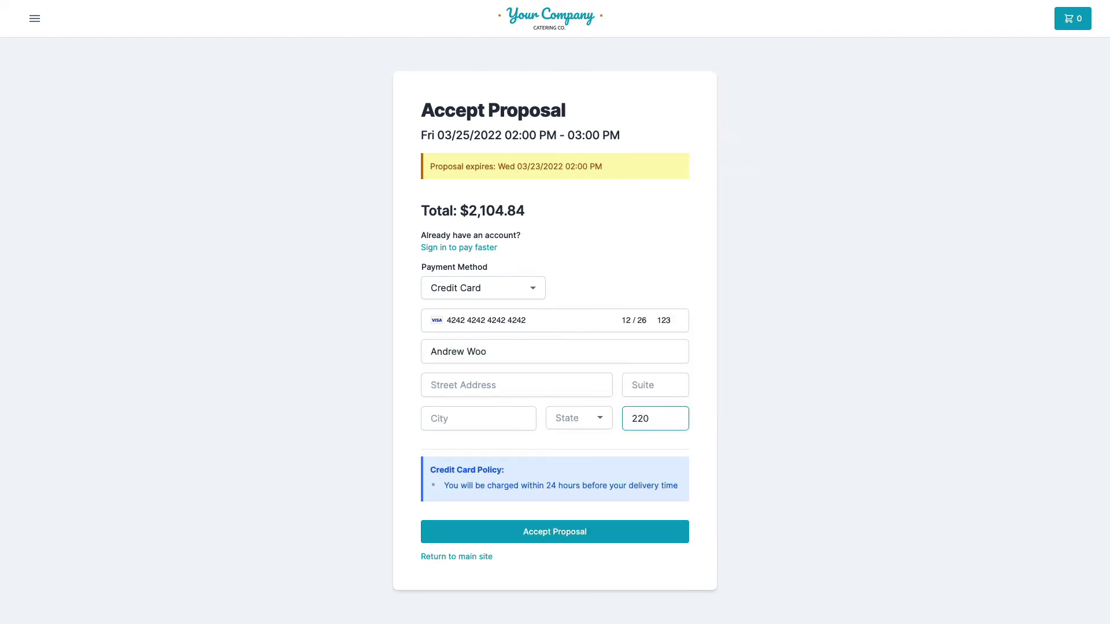
pyautogui.write('32')
pyautogui.click(773, 493)
# Submit Accept Proposal and confirm the thank-you page shows Fri 03/25/2022, 2:00–3:00 PM
pyautogui.click(432, 470)
pyautogui.click(543, 533)
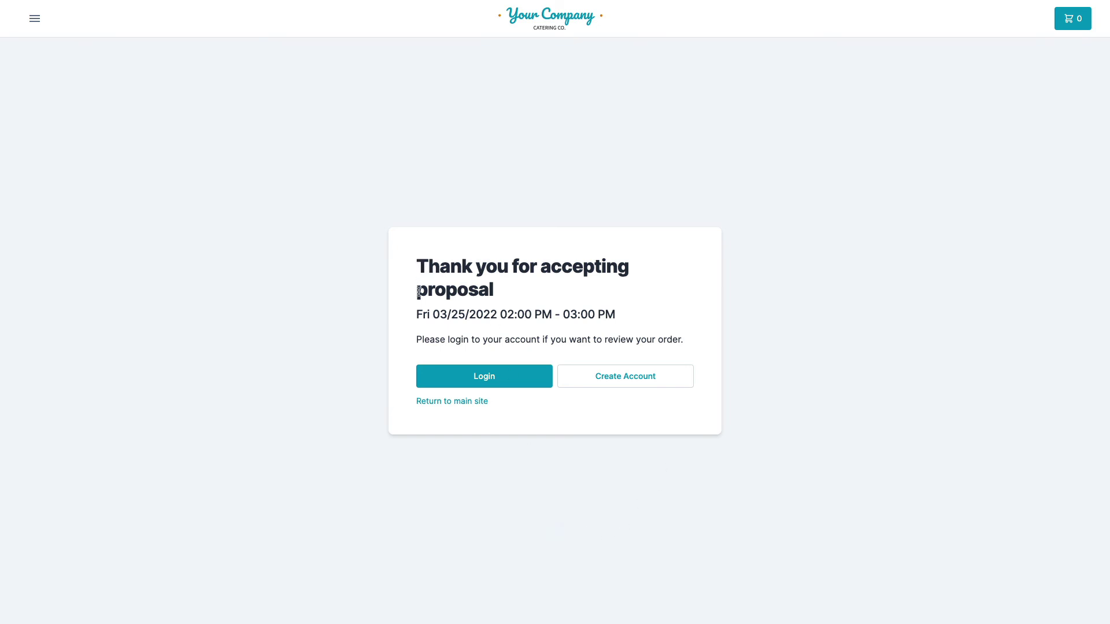
pyautogui.moveTo(417, 315); pyautogui.dragTo(657, 316)
pyautogui.click(658, 315)
# Leave full screen and bring the order 150 admin window forward, filling the screen
pyautogui.moveTo(68, 4)
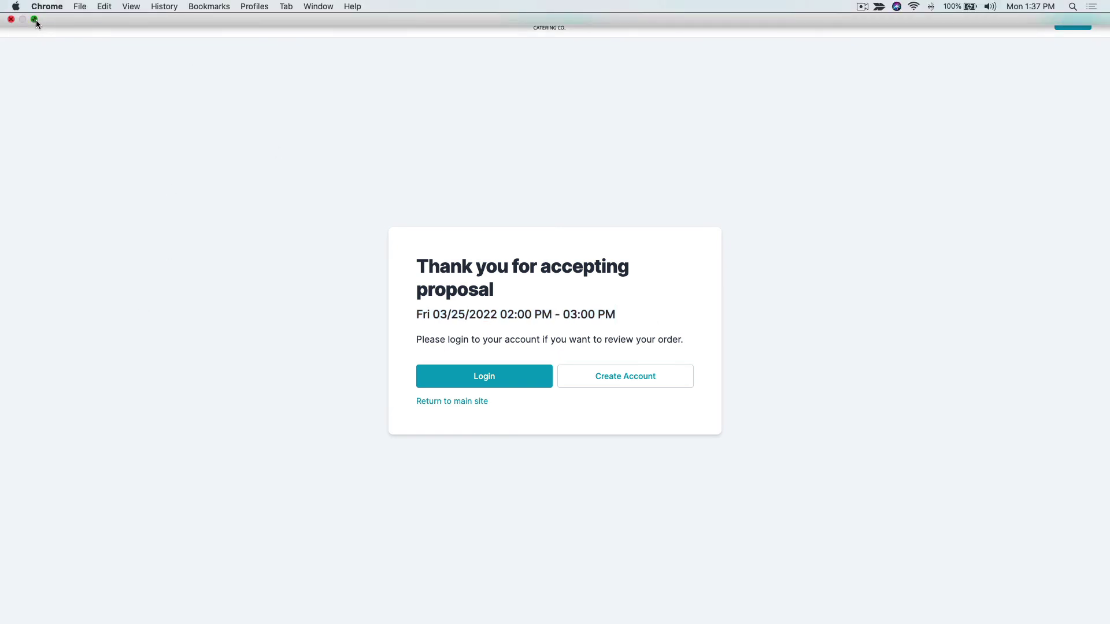
pyautogui.click(36, 21)
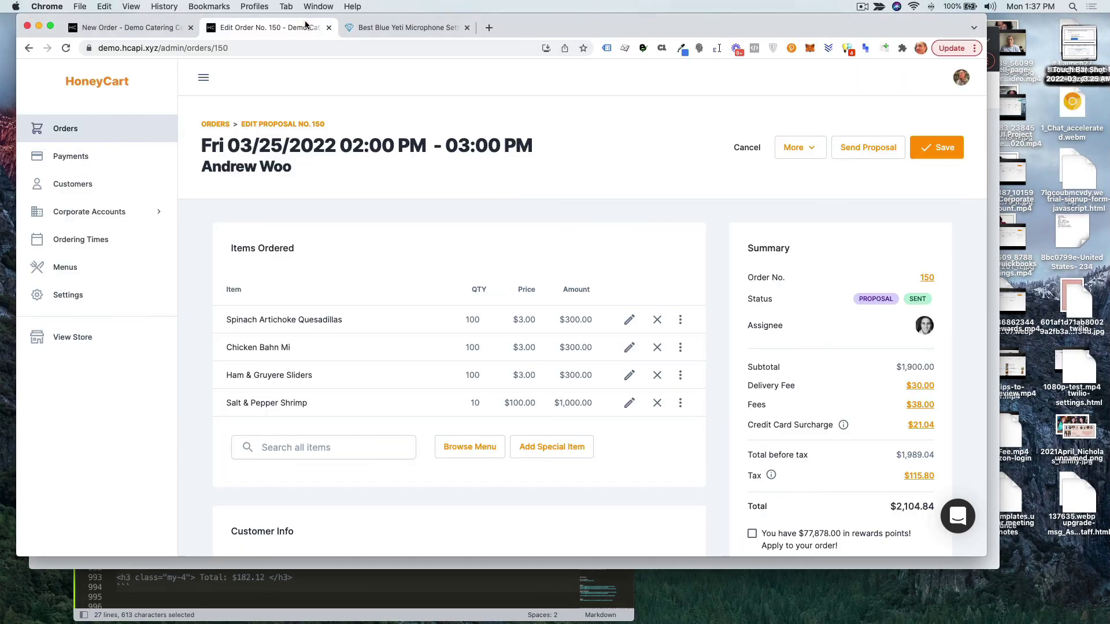
pyautogui.click(313, 25)
pyautogui.click(50, 26)
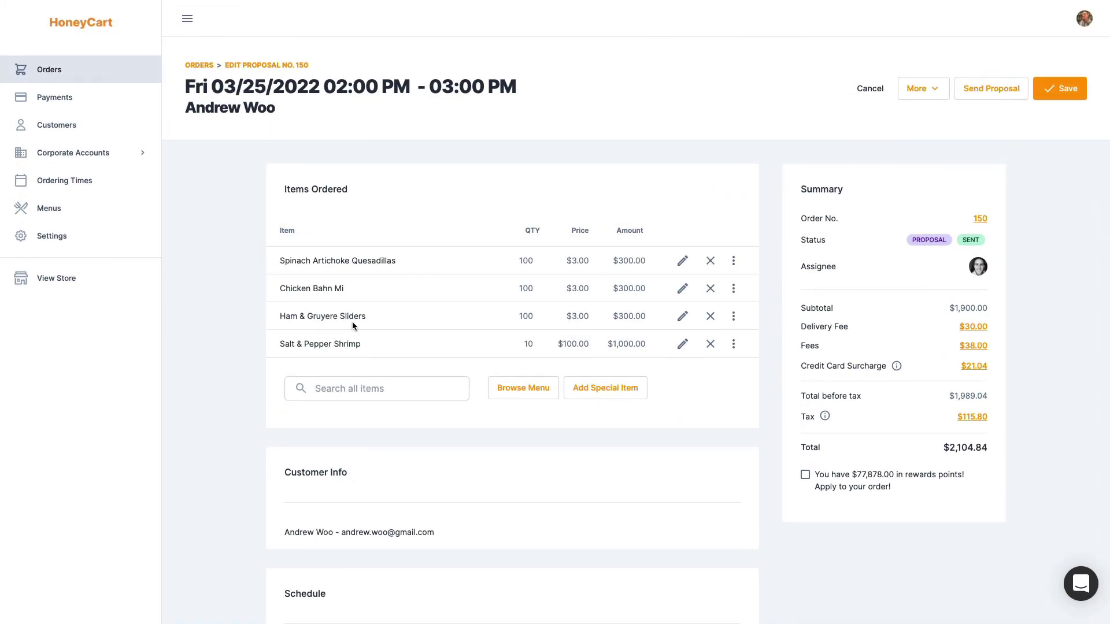